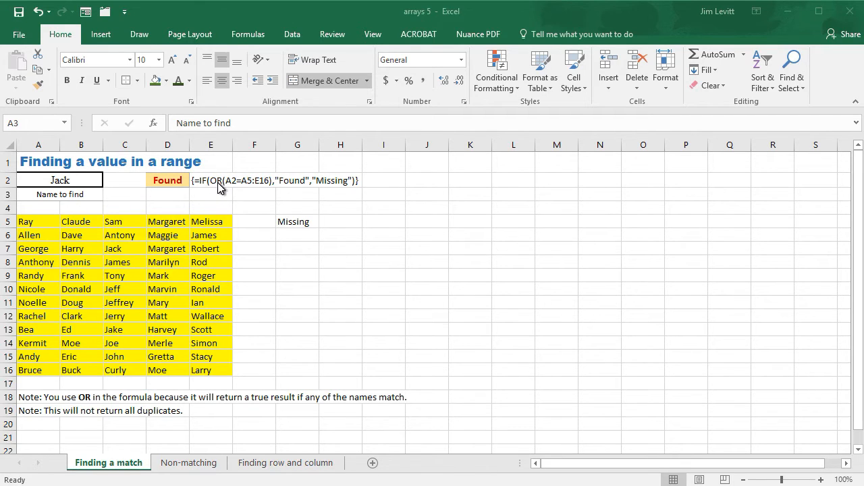
Check the array formula in G5 and test it by entering the name from A5 in the name-to-find cell A2
left_click(293, 221)
left_click(293, 221)
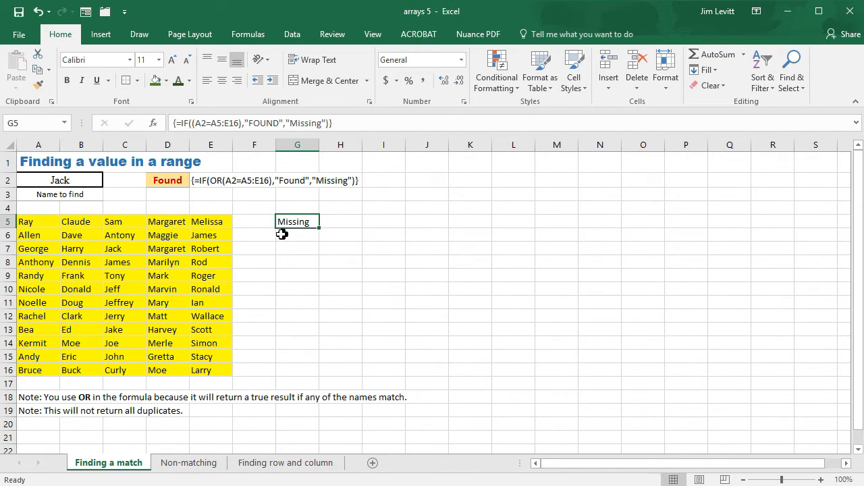
left_click(44, 174)
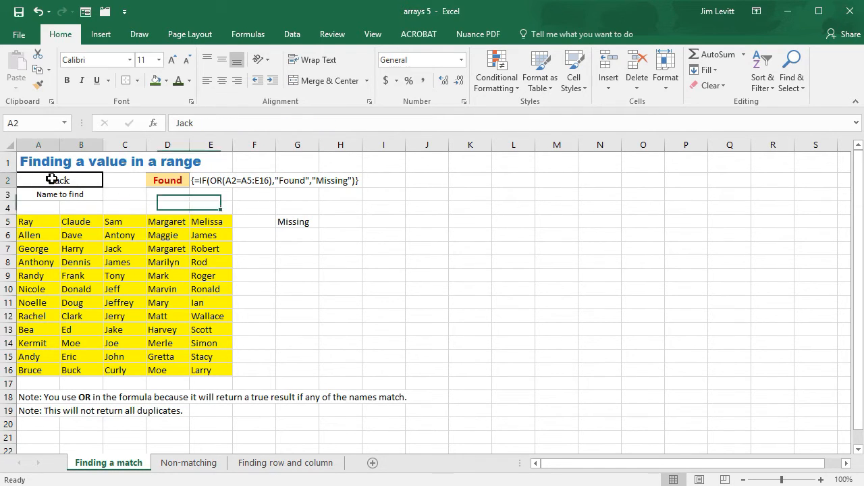
type("Ray")
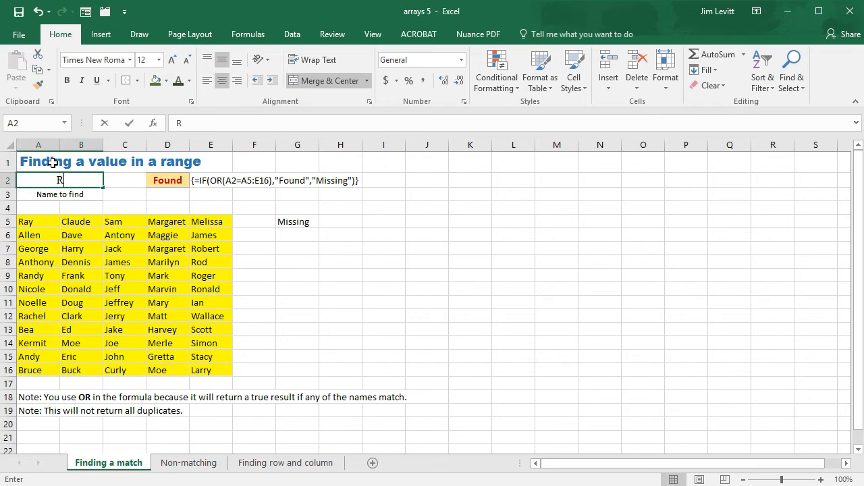
key("Return")
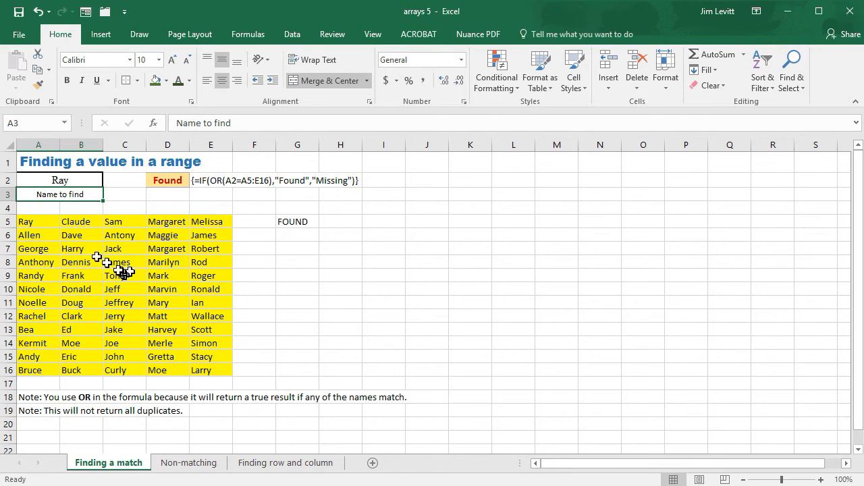
Test the lookup in A2 with the name from E13, followed by a name that is not in the list
left_click(68, 181)
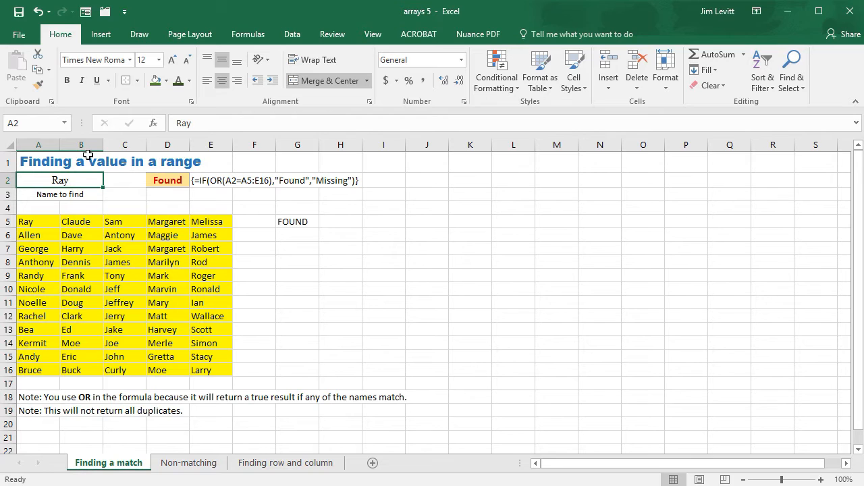
type("Scott")
key("Return")
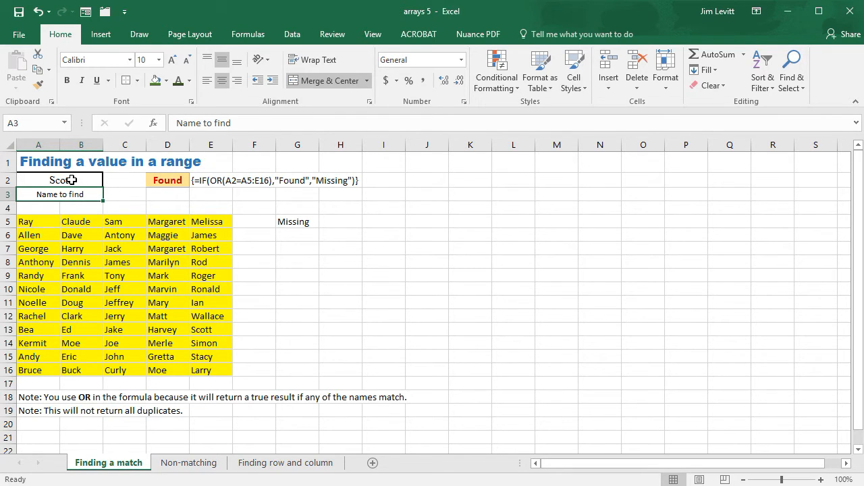
left_click(70, 179)
type("Gertrude")
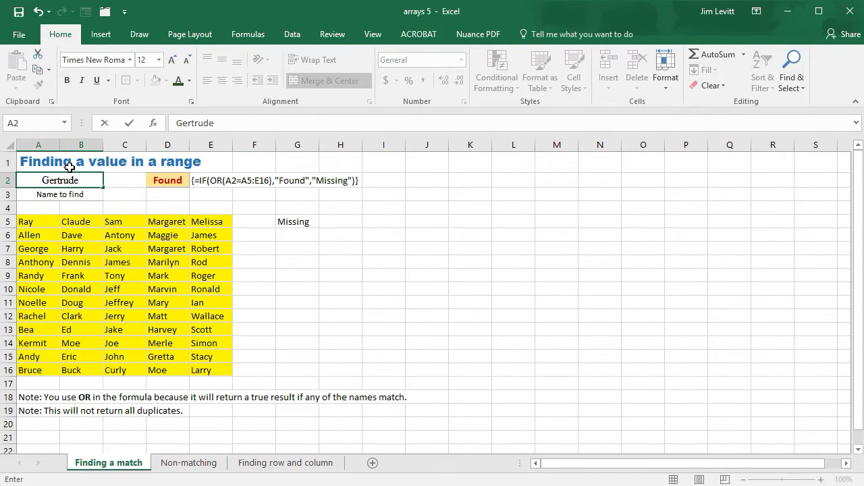
key("Return")
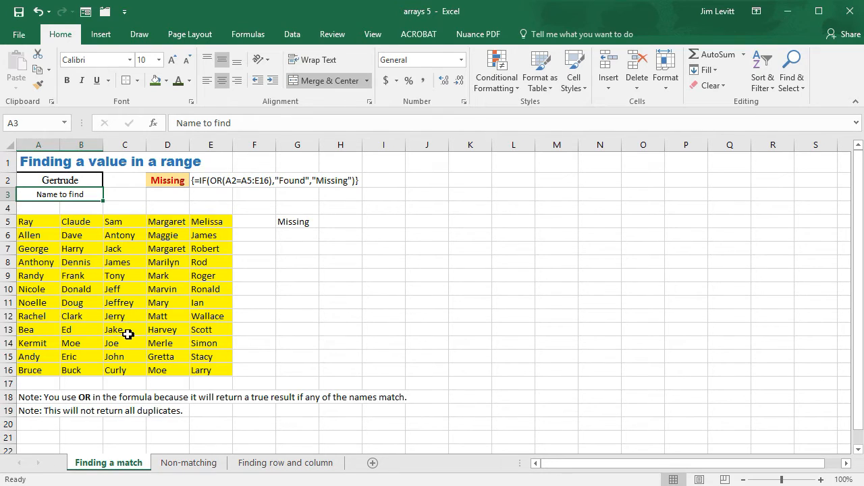
Replace the name in D12 with the one from C5, and enter that duplicated name in A2 as the name to find
left_click(170, 317)
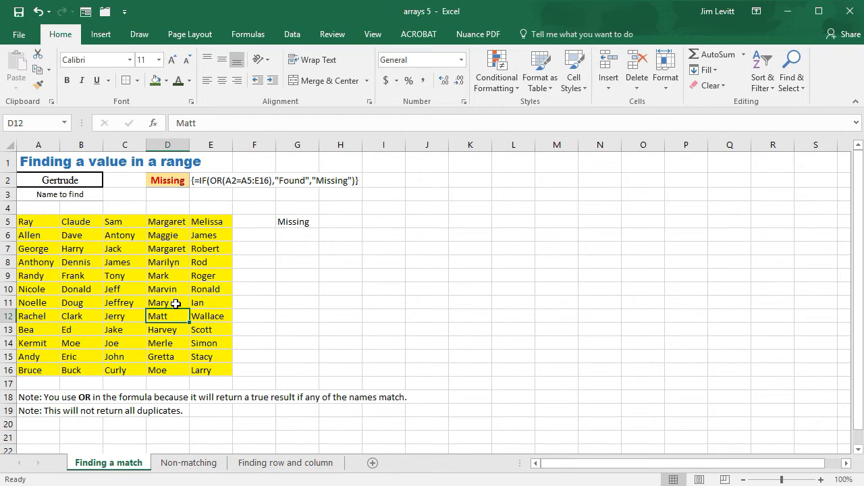
type("Sam")
key("Return")
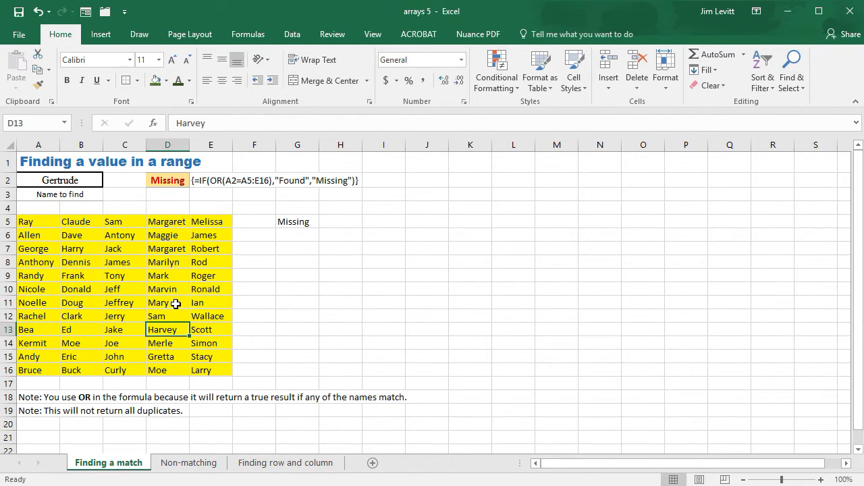
left_click(76, 183)
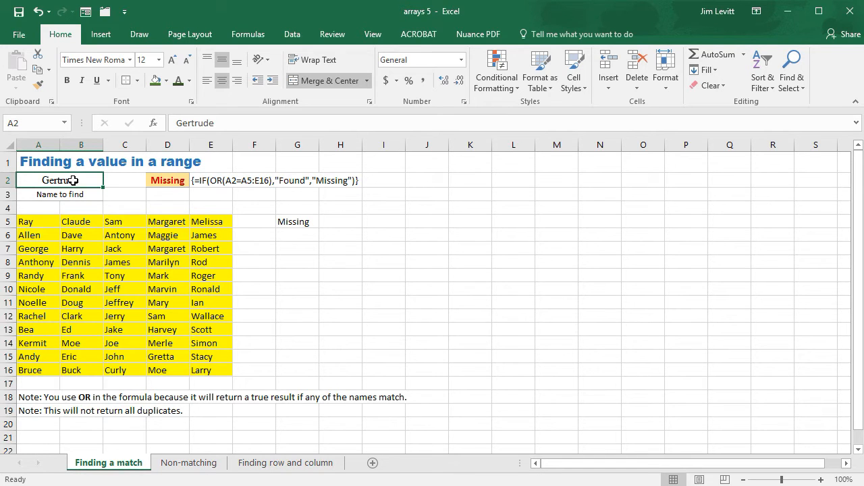
type("Sam")
key("Return")
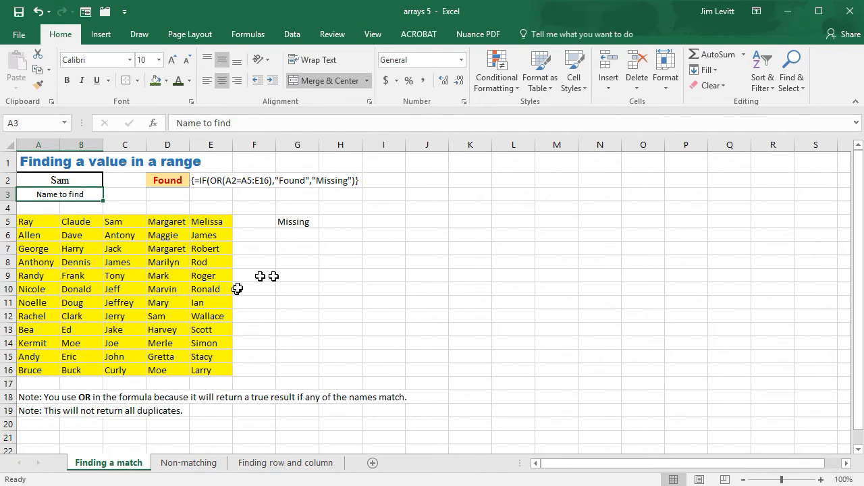
Change the value-if-false text in D2's IF formula to "Not Found"
left_click(175, 183)
left_click_drag(300, 124, 329, 124)
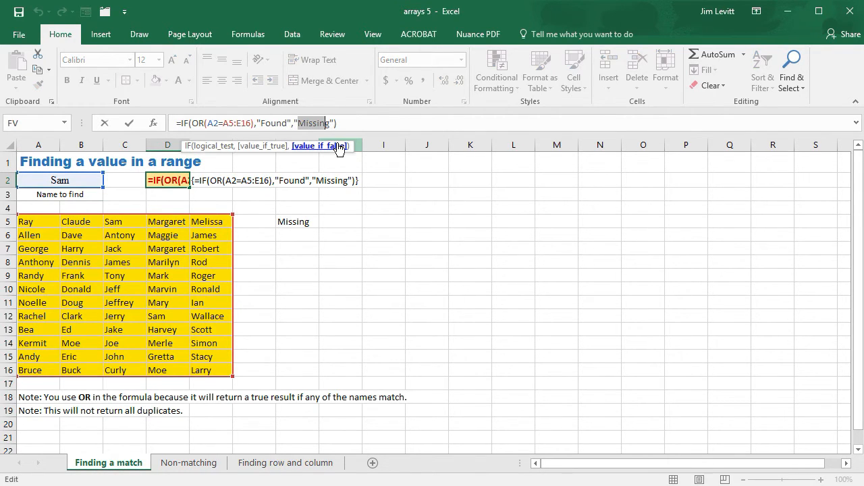
type("g")
key("BackSpace")
type("Not Found")
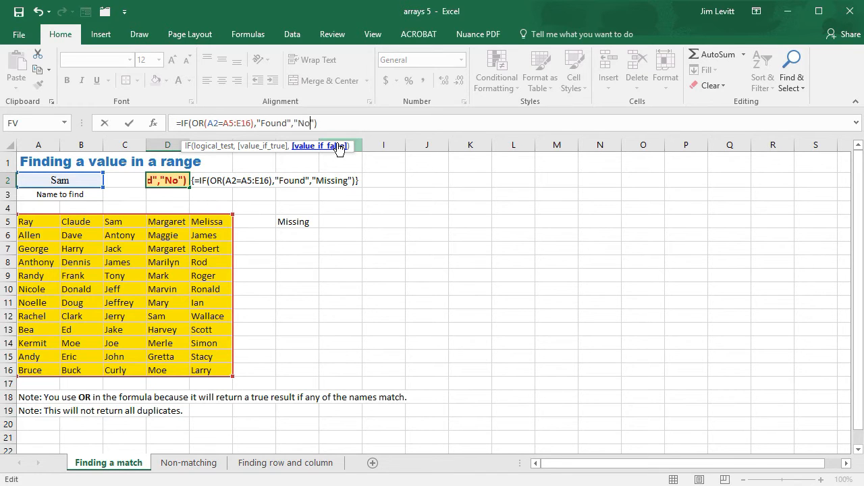
key("Return")
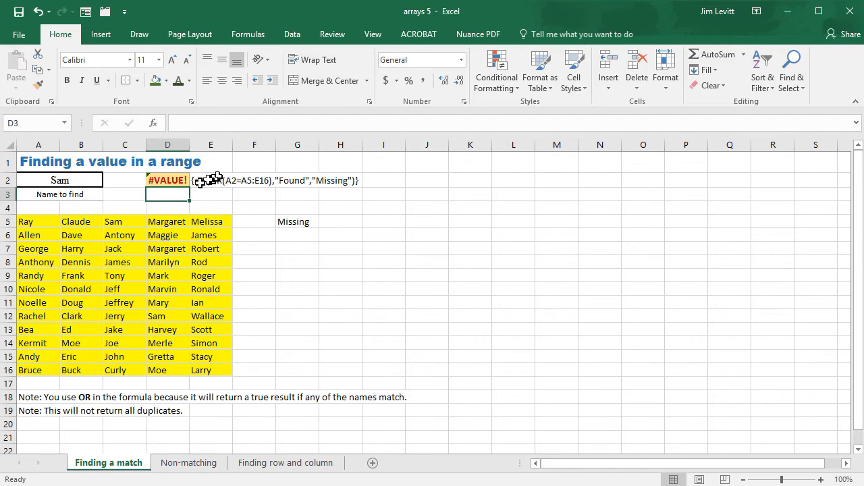
Re-enter the IF(OR()) formula in D2 as an array formula
left_click(174, 181)
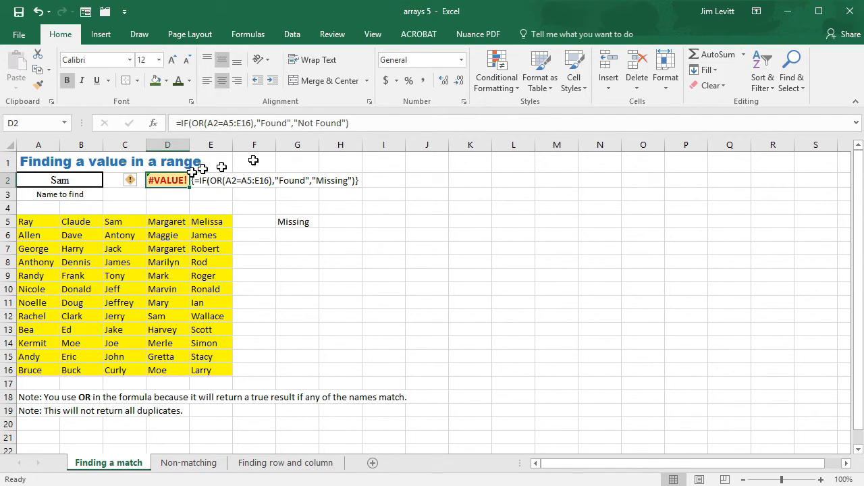
left_click(352, 124)
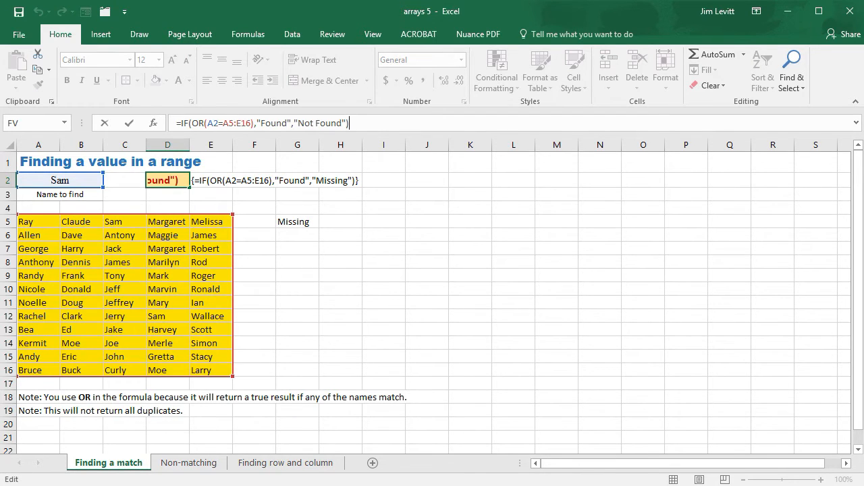
key("ctrl+shift+Return")
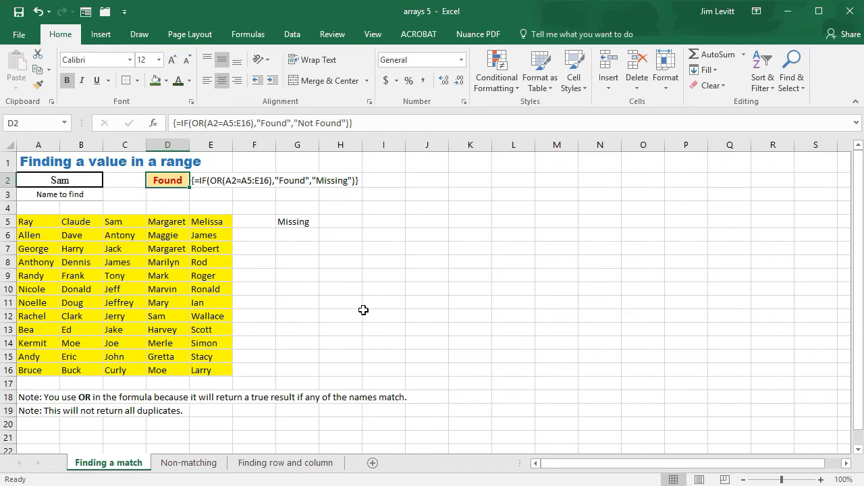
Open the Non-matching sheet and examine the array formula behind cells G4 and H8 of the in-memory array
left_click(196, 463)
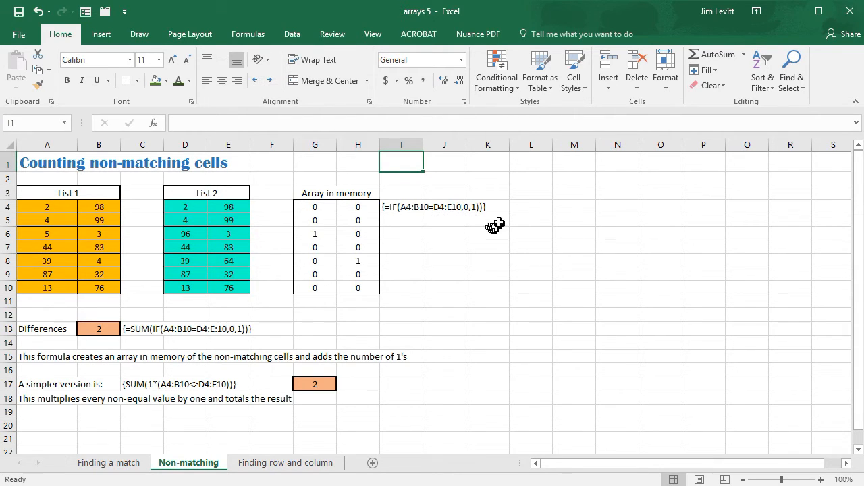
left_click(332, 207)
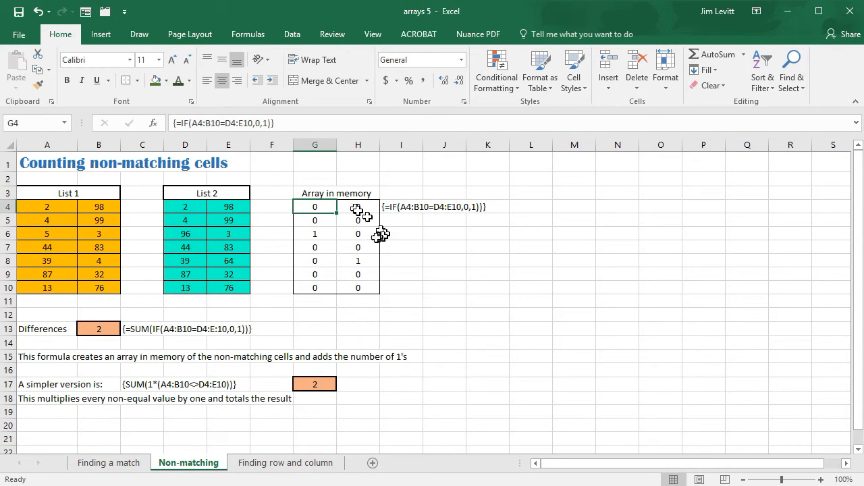
left_click(353, 258)
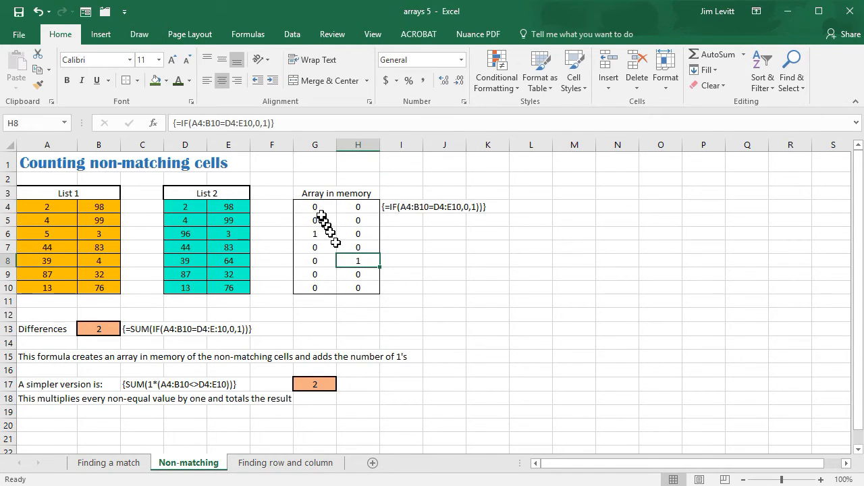
left_click(319, 207)
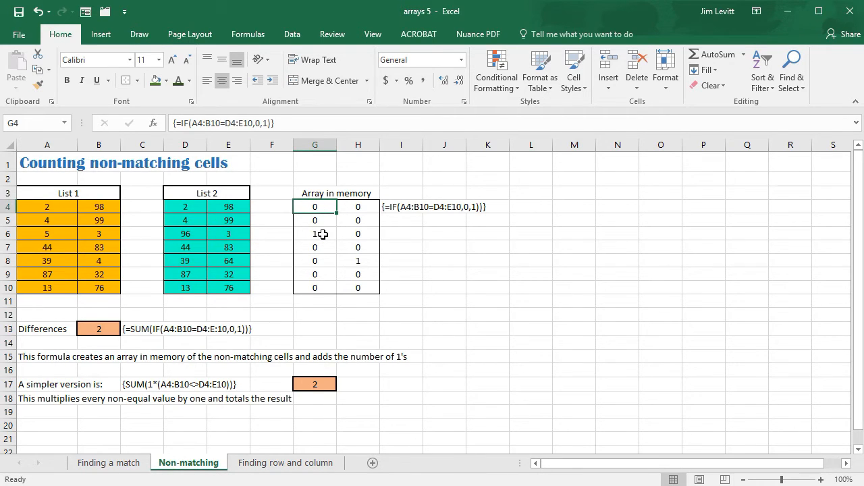
left_click(363, 265)
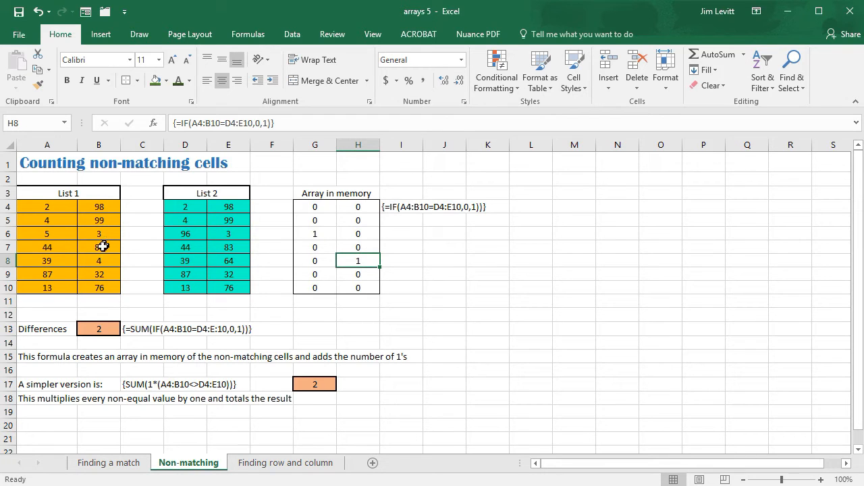
Set A9 in List 1 to 78 and inspect the differences formula in B13
left_click(58, 275)
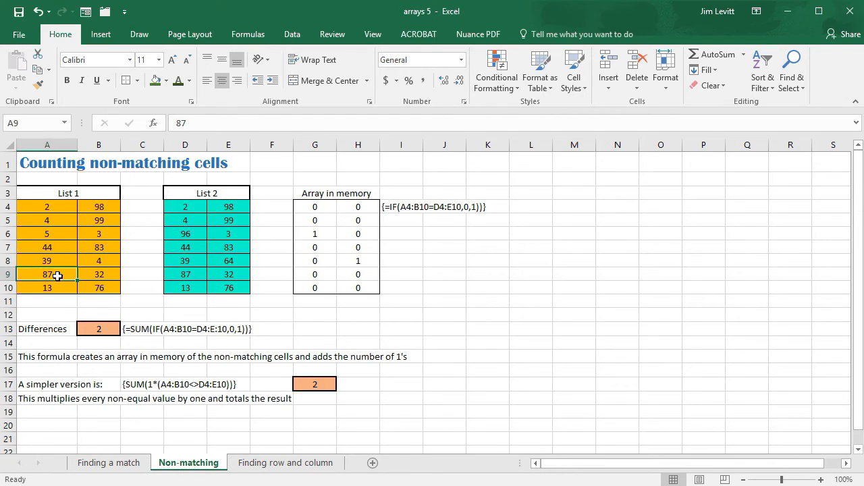
type("7")
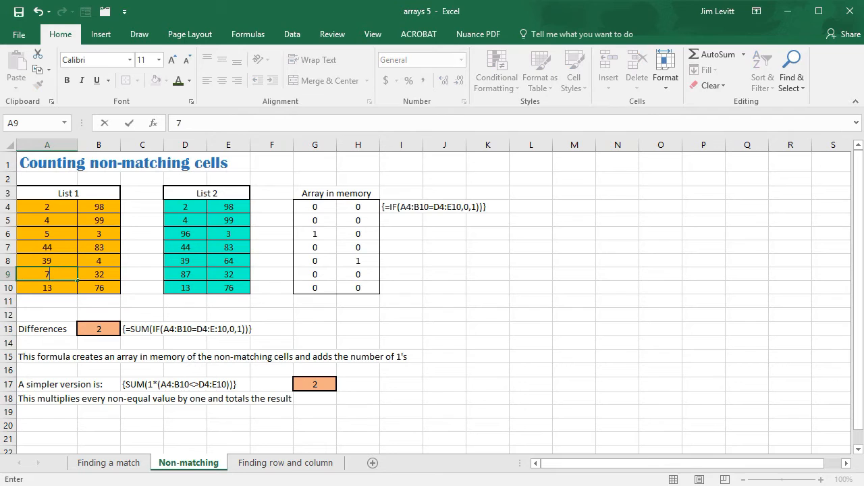
type("8")
key("Return")
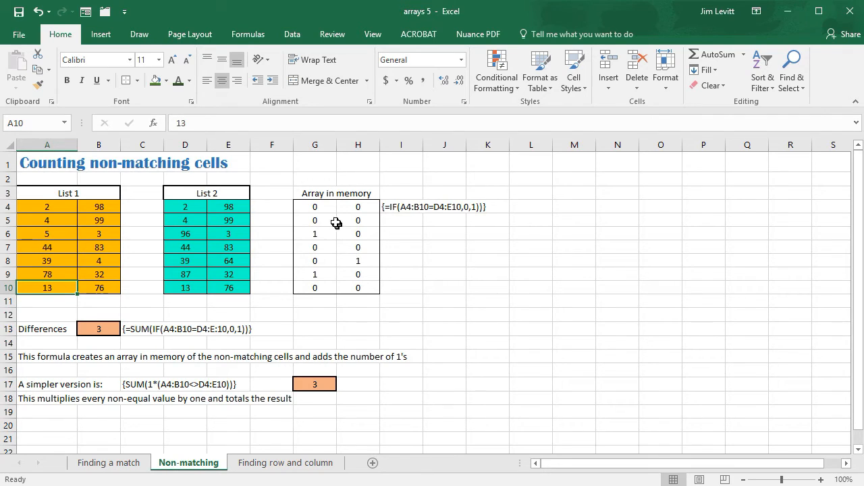
left_click(108, 331)
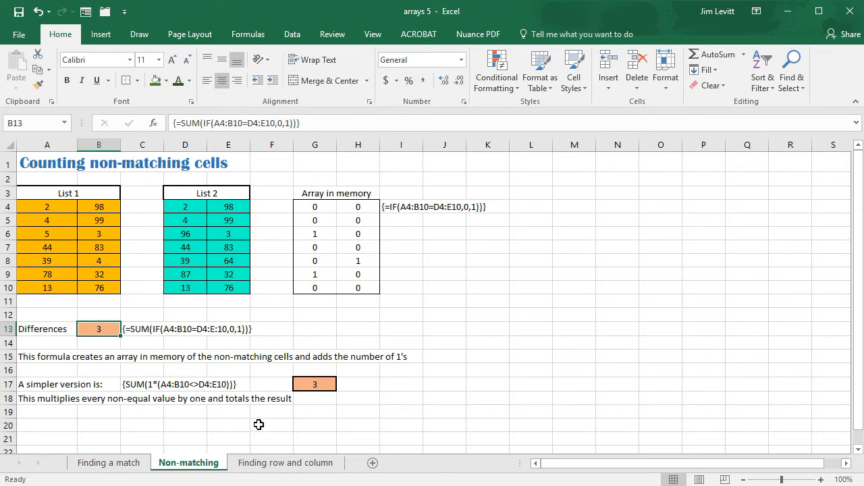
On the Finding row and column sheet, edit the array formula in C4:C10 to return "x" when the value is not the maximum
left_click(273, 463)
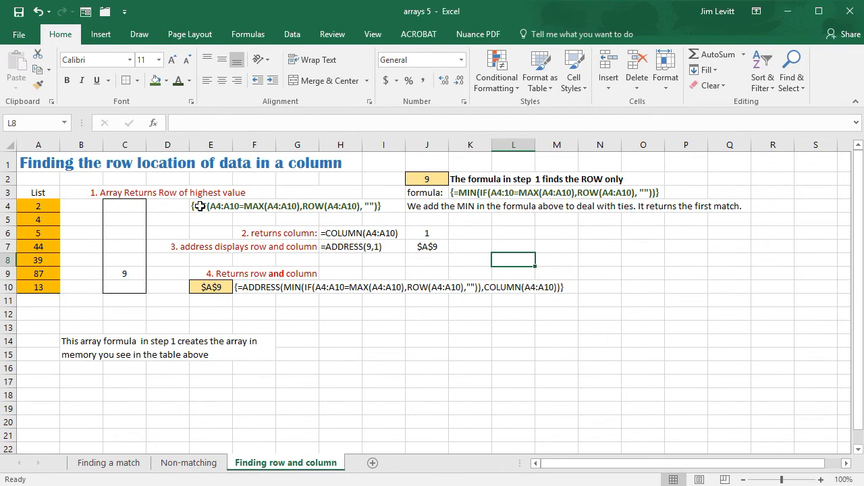
left_click(133, 206)
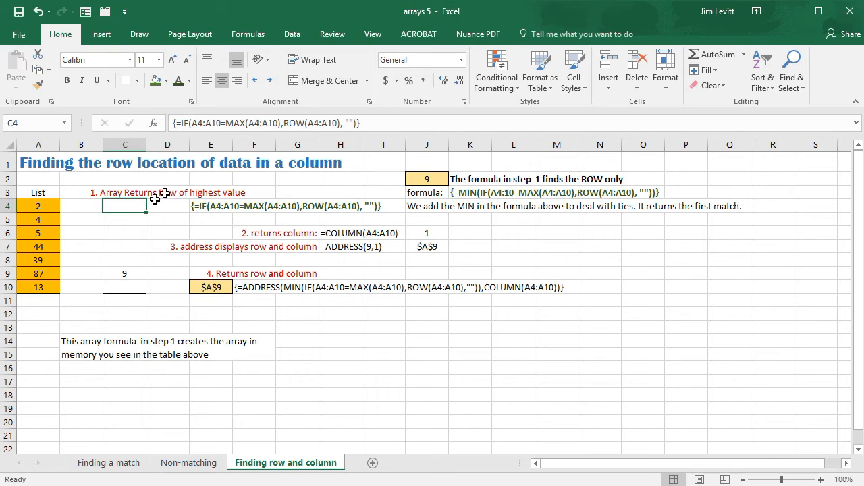
left_click_drag(127, 206, 128, 286)
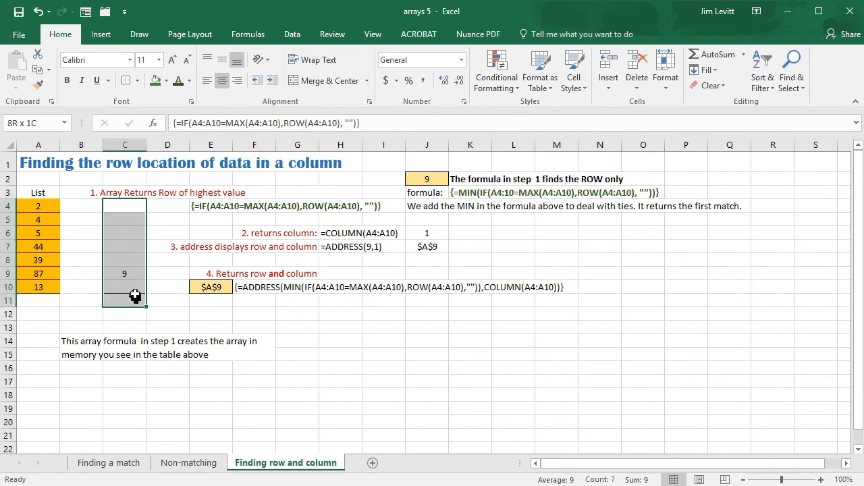
left_click(351, 123)
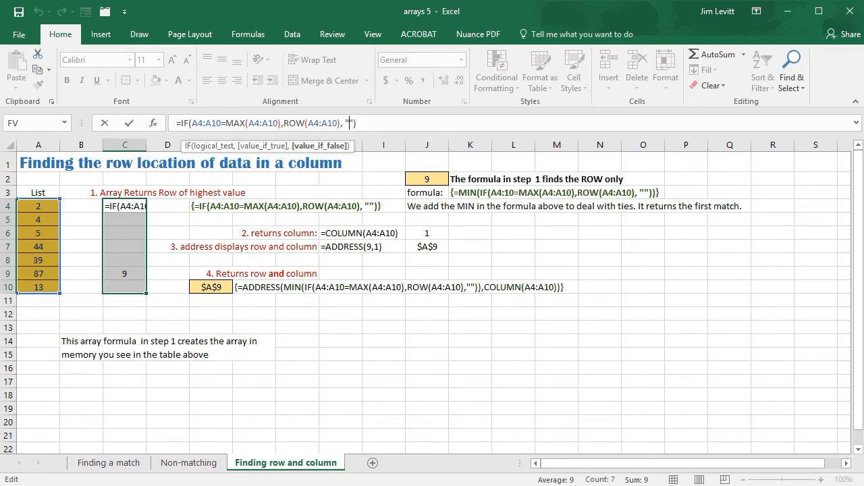
type("x")
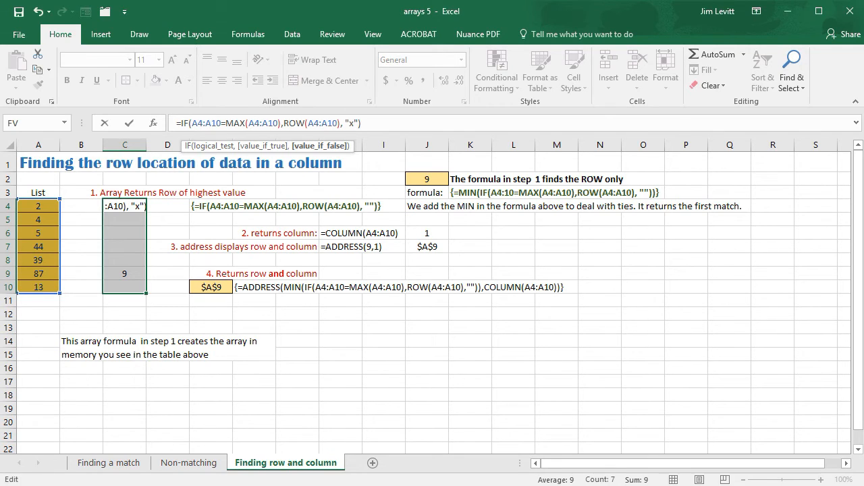
key("End")
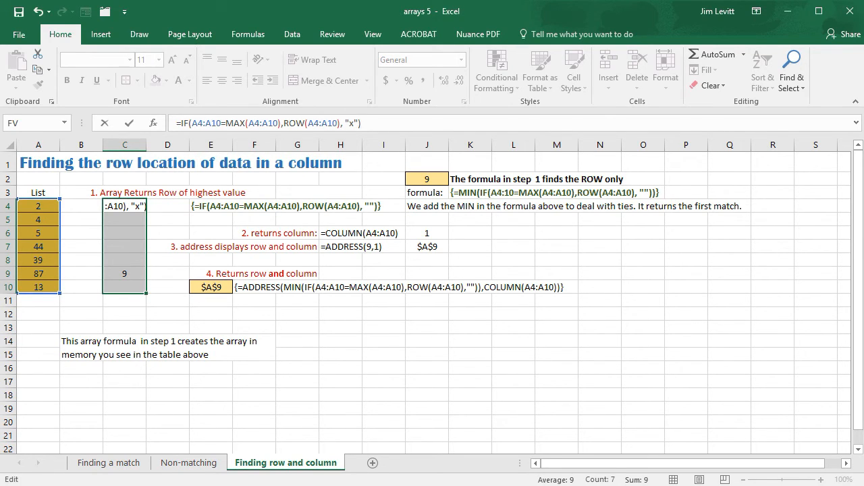
key("ctrl+shift+Return")
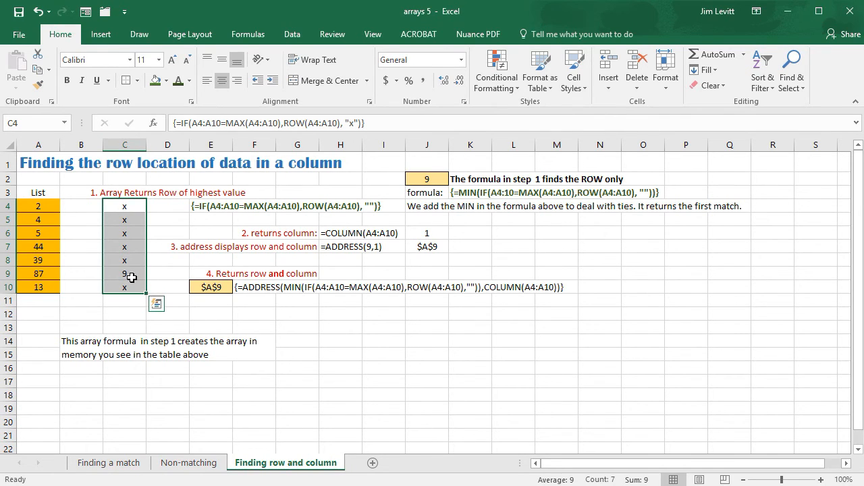
left_click(43, 236)
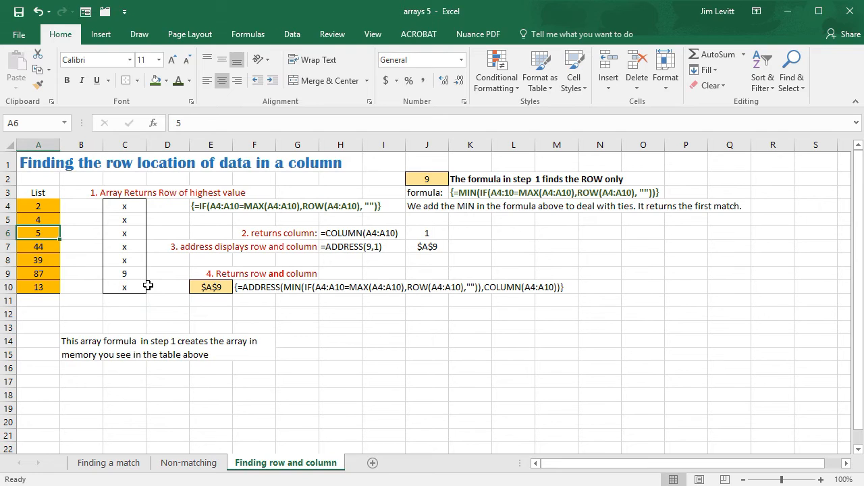
Set both A6 and A9 in the list to 105 to create a tie for the highest value
type("105")
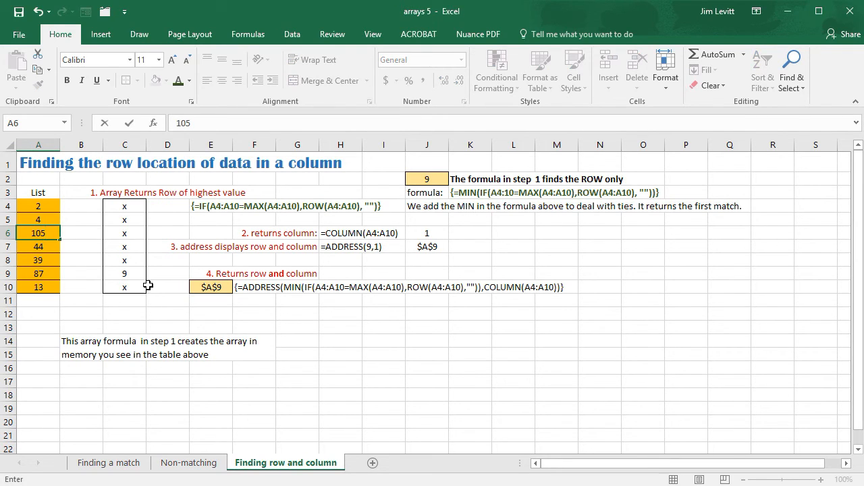
key("Return")
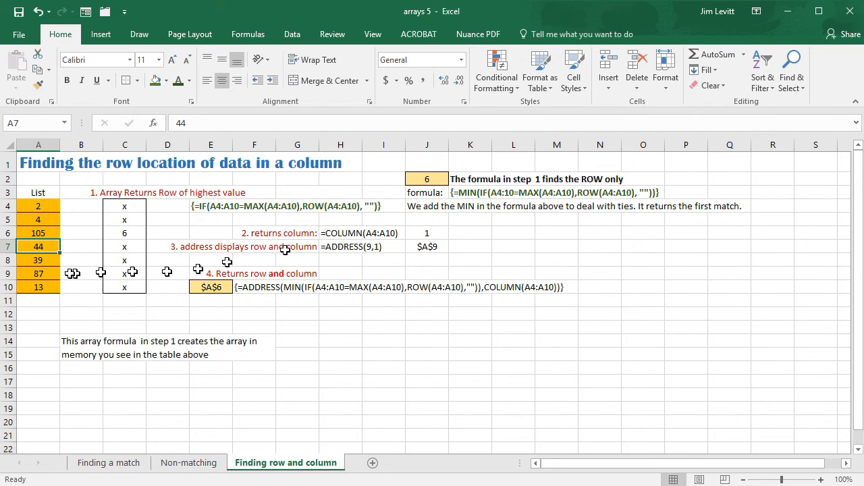
left_click(47, 275)
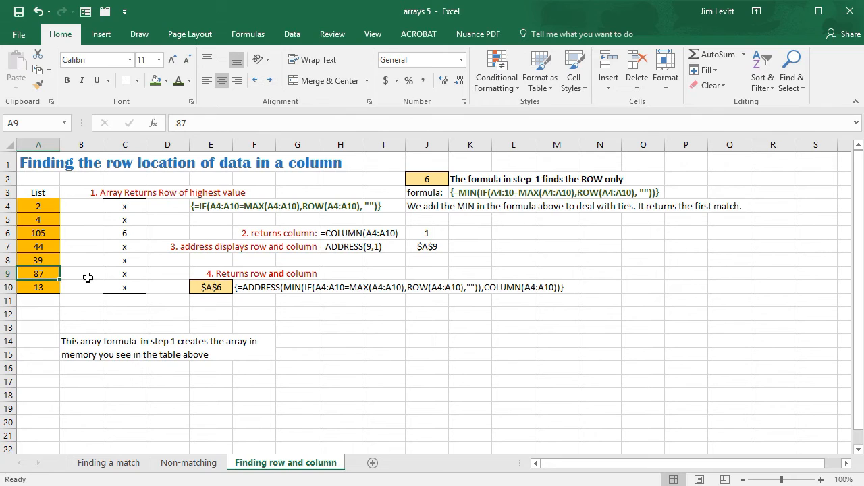
type("105")
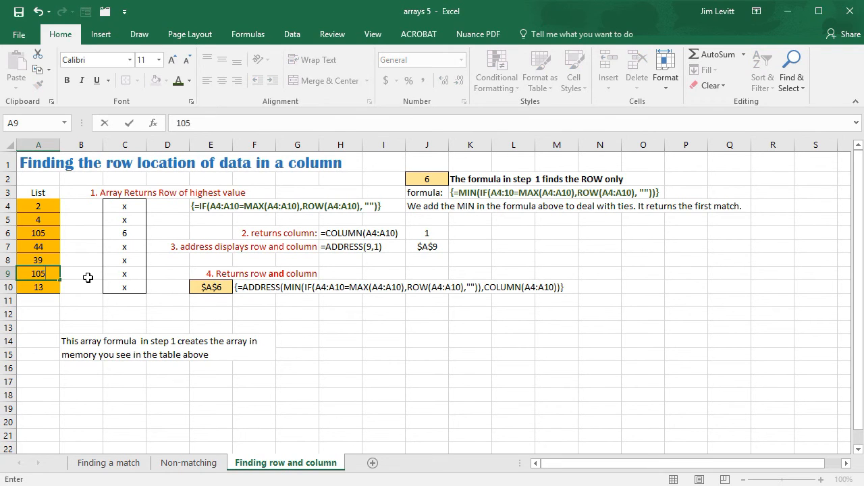
key("Return")
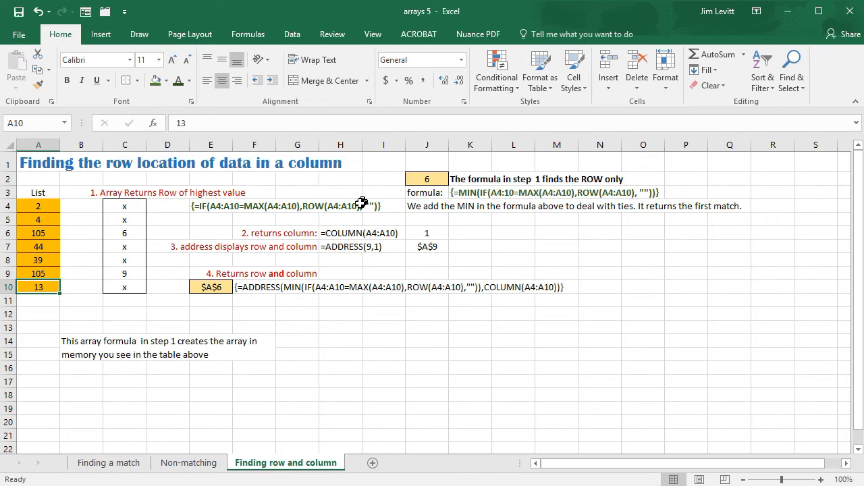
Set A9 in the list to 55 to remove the tie
left_click(49, 273)
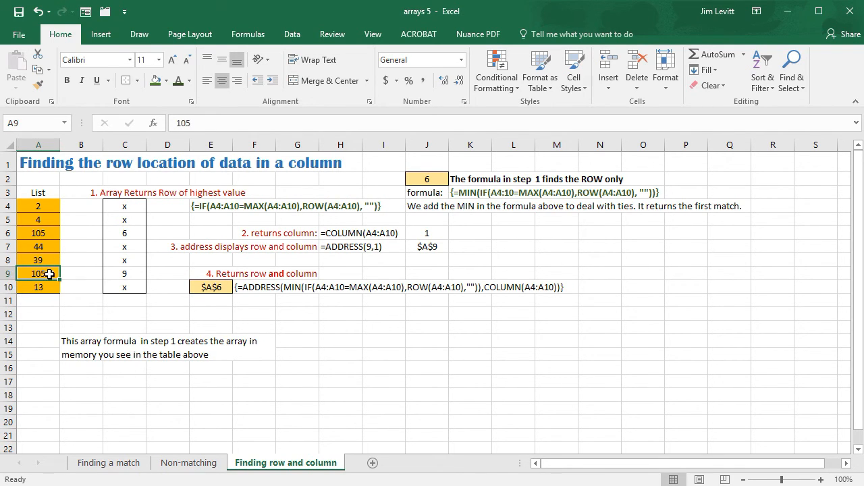
type("5")
key("Return")
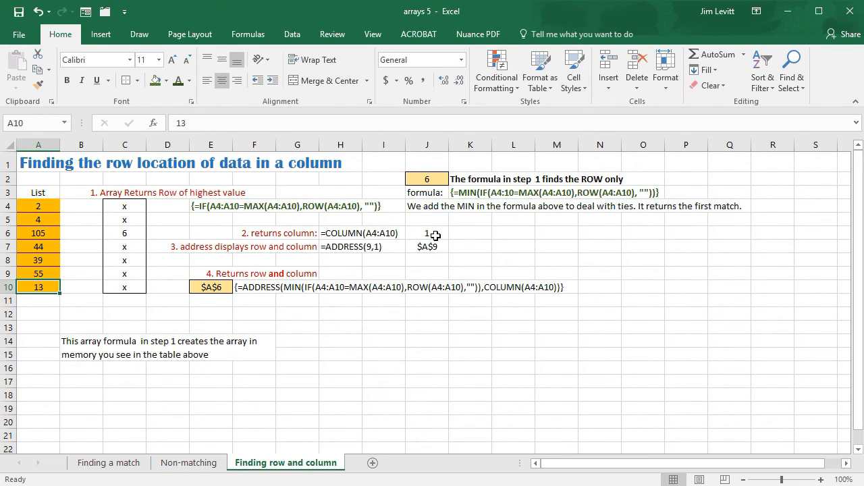
Try the formula =COLUMN(D2) in the empty cell L6, and clear that cell again
left_click(509, 233)
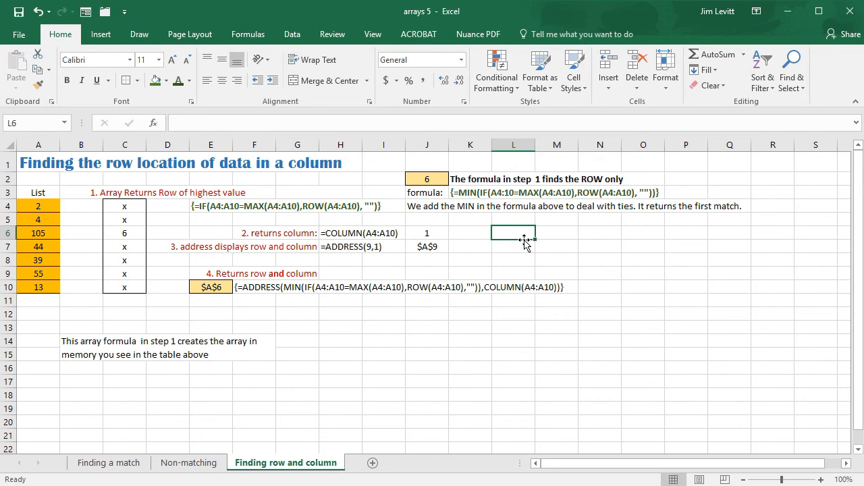
type("=")
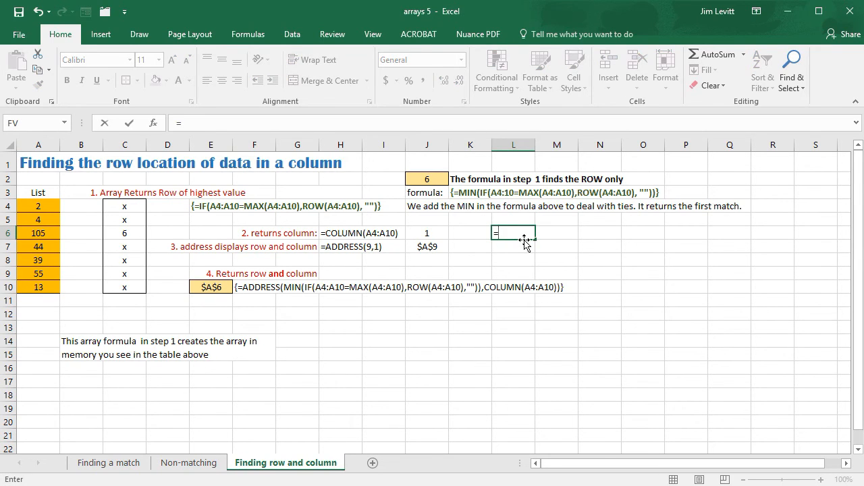
type("column")
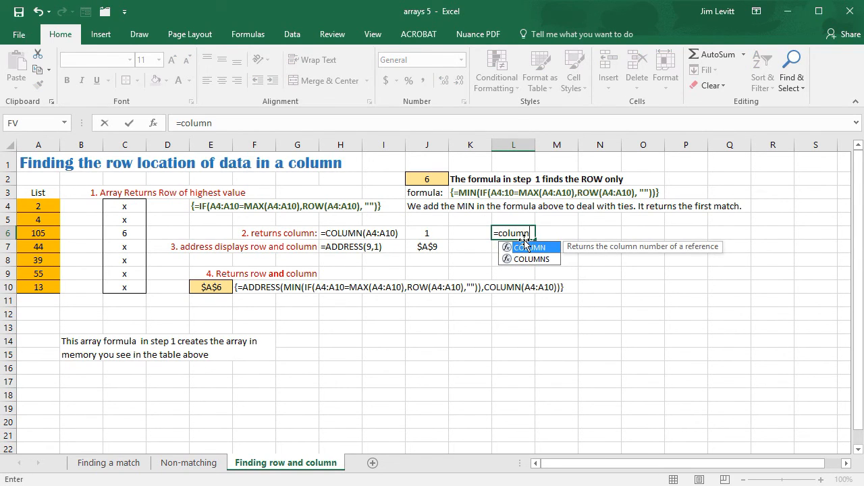
type("(")
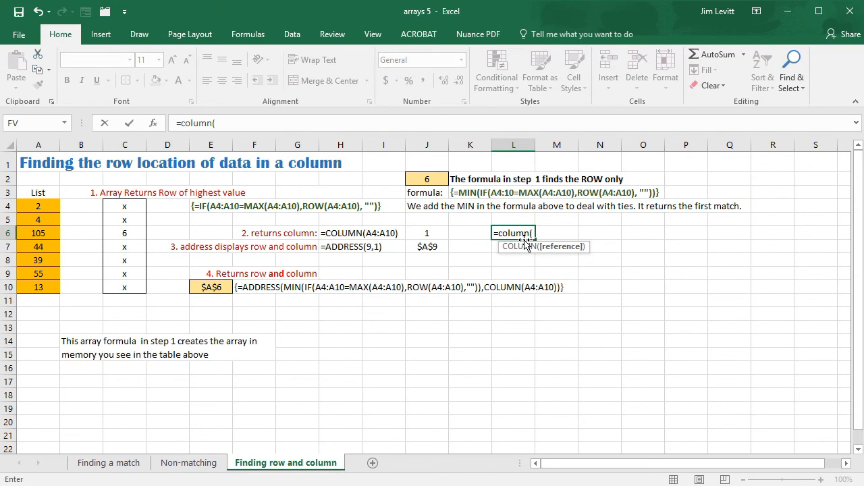
type("d2")
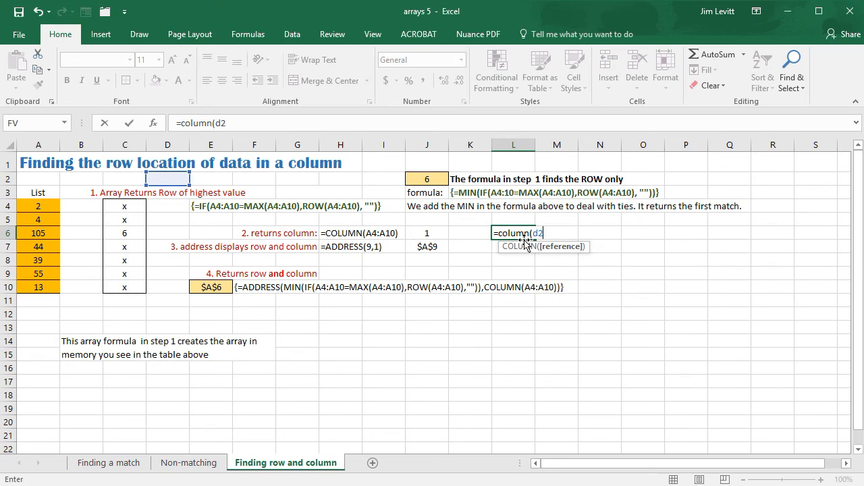
key("Return")
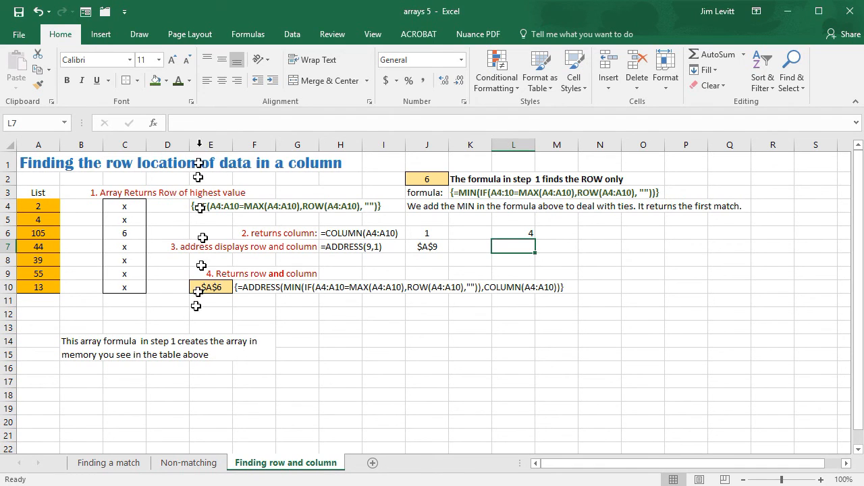
left_click(524, 233)
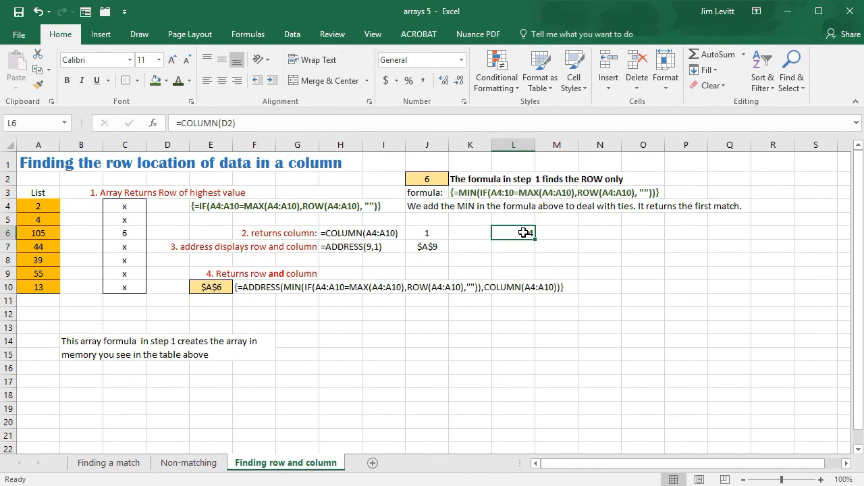
key("Delete")
Set A9 in the list to 111 and inspect the ADDRESS array formula in E10
left_click(42, 273)
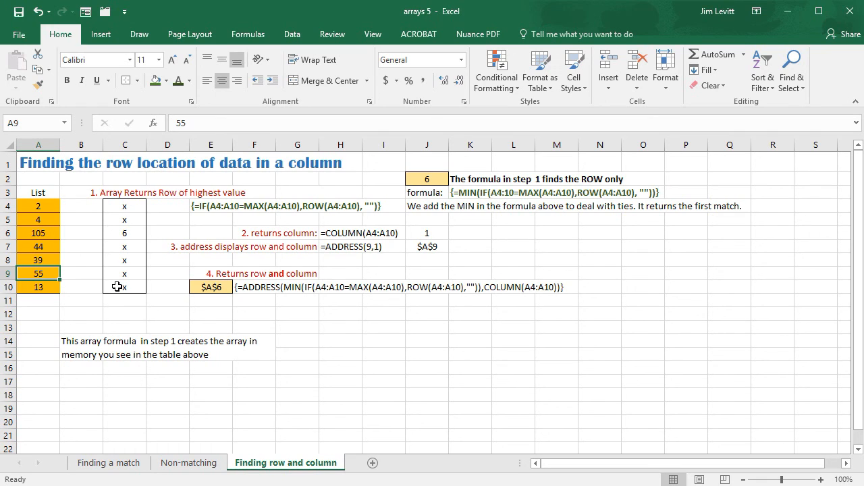
type("111")
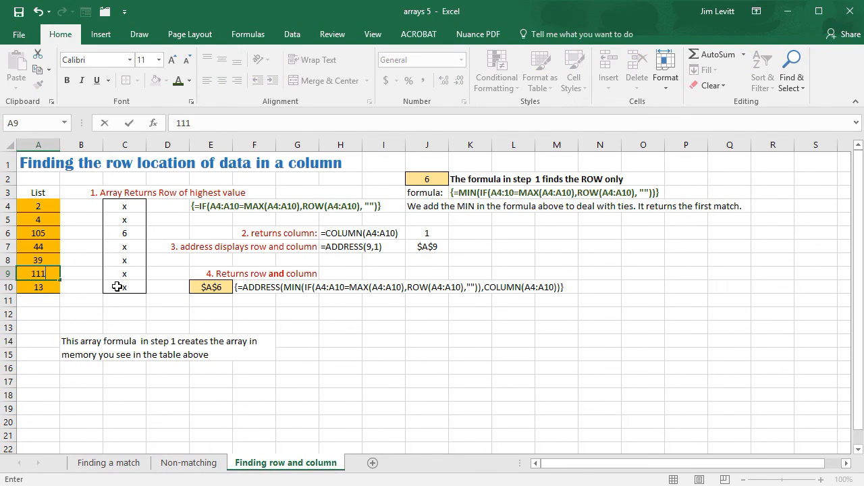
key("Return")
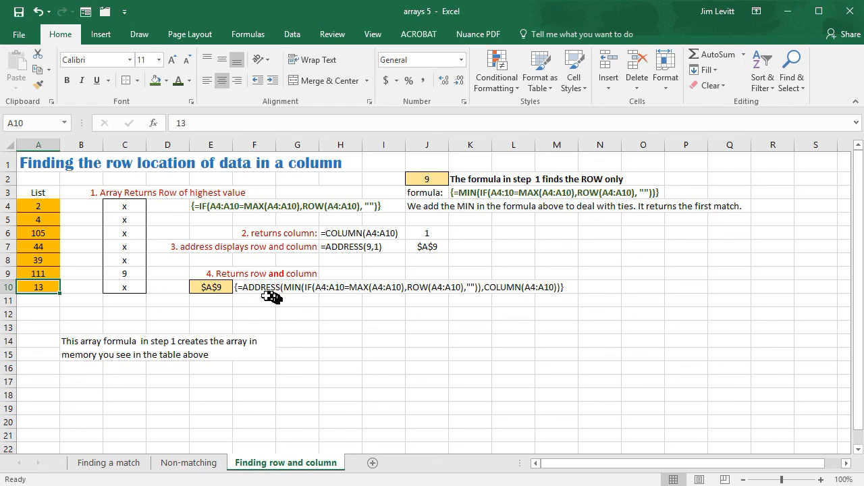
left_click(217, 287)
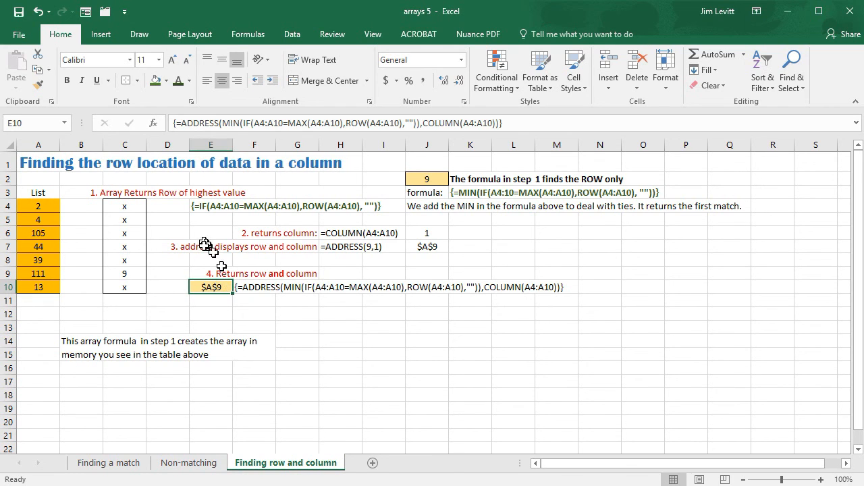